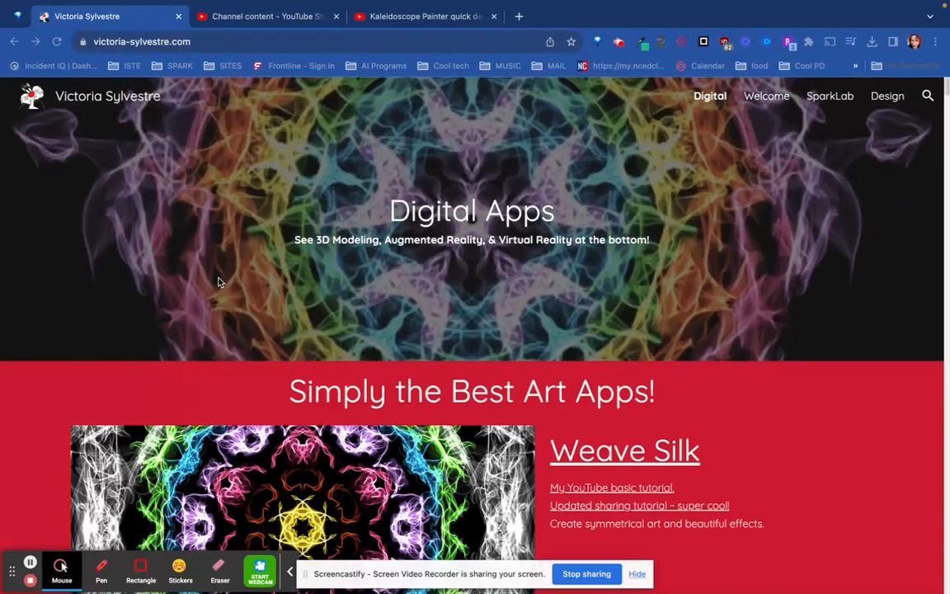
# Find the Mandala Apps section on the digital apps page and open the Paper Snow Flake Maker at a reduced page zoom
pyautogui.scroll(-10, 218, 282)
pyautogui.scroll(-15, 219, 283)
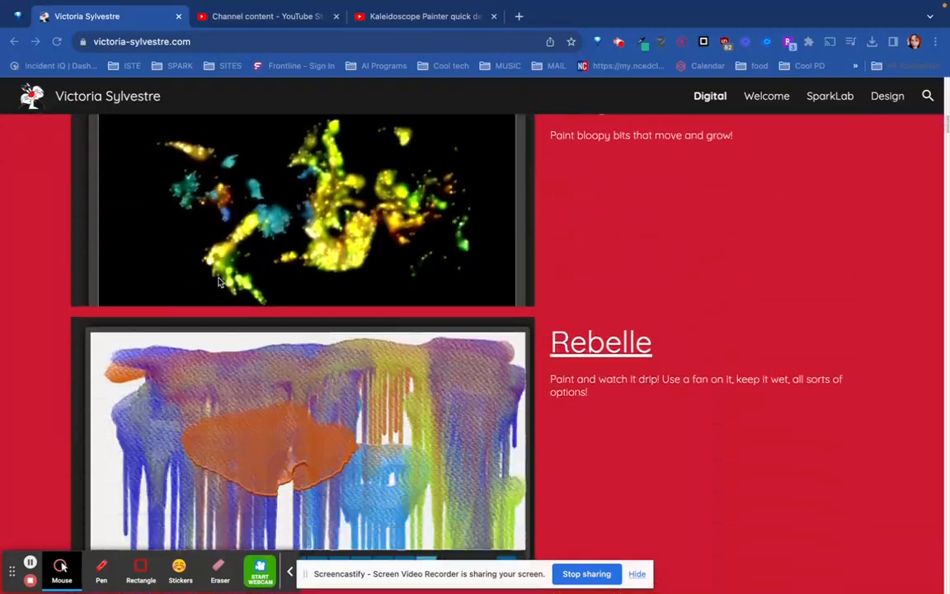
pyautogui.scroll(-10, 218, 282)
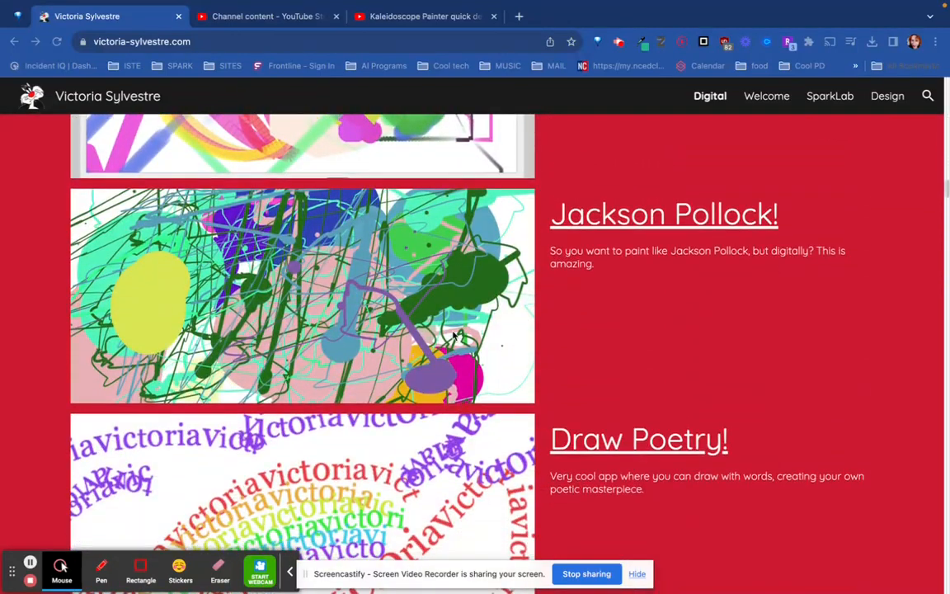
pyautogui.scroll(-7, 457, 337)
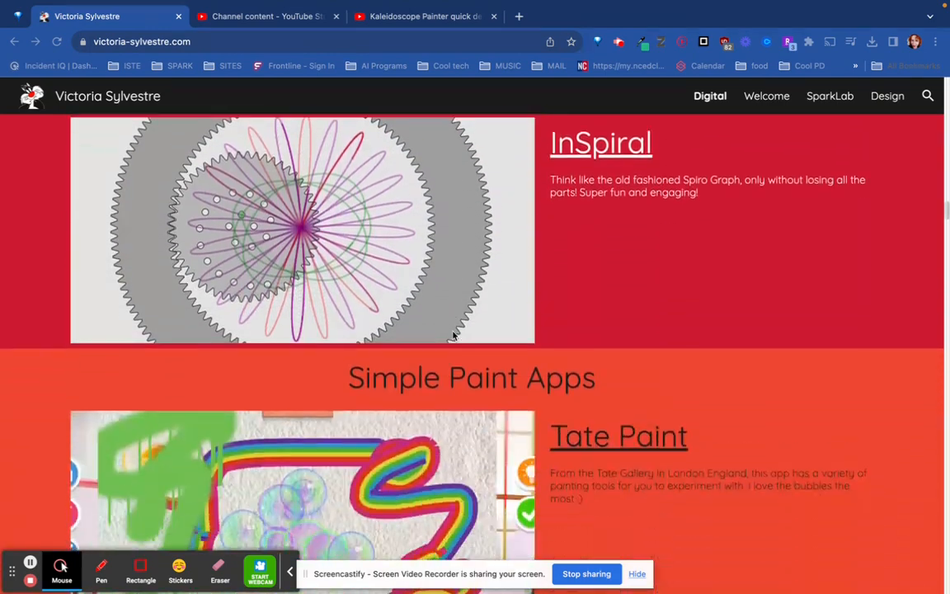
pyautogui.scroll(-10, 454, 336)
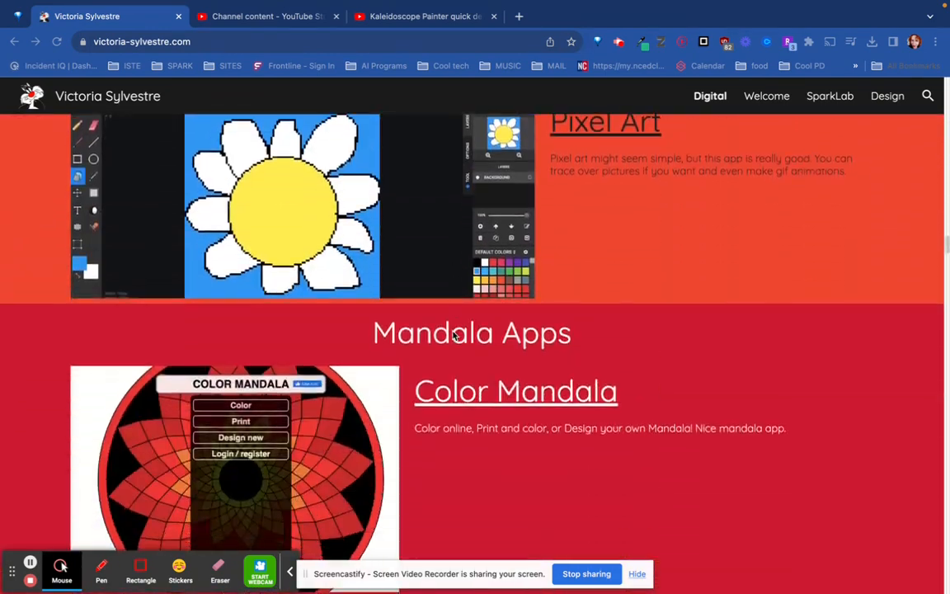
pyautogui.scroll(-10, 453, 335)
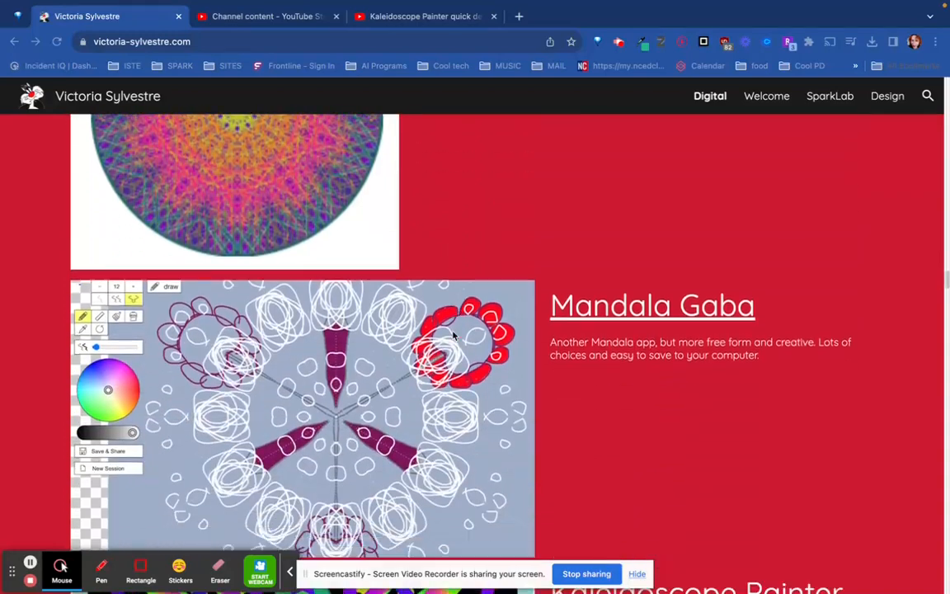
pyautogui.scroll(-10, 453, 335)
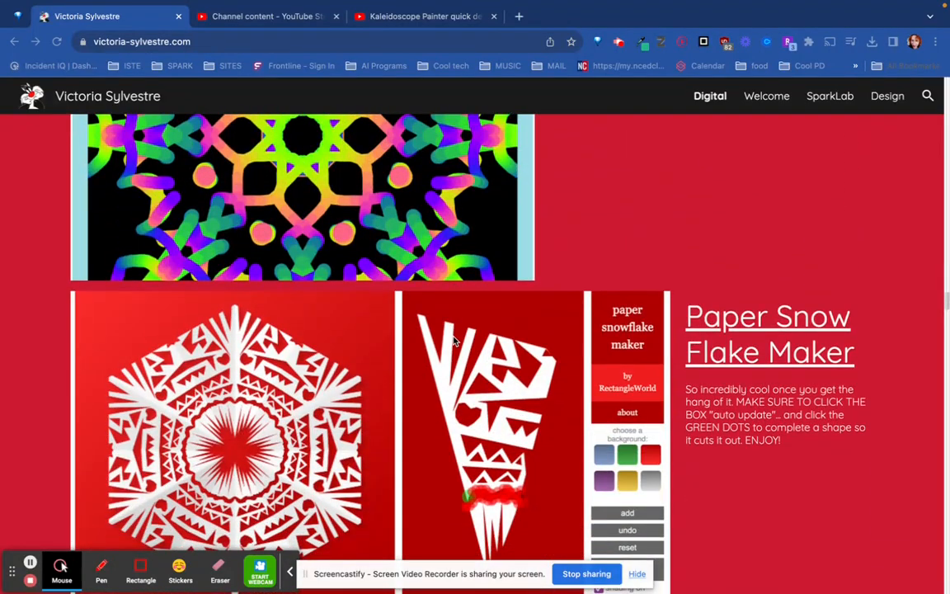
pyautogui.scroll(-2, 453, 340)
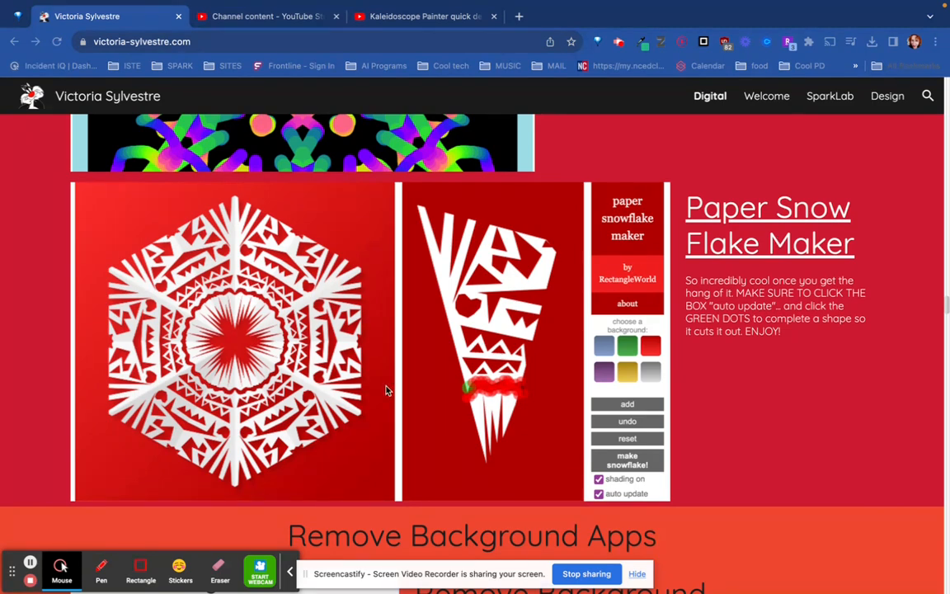
pyautogui.click(718, 219)
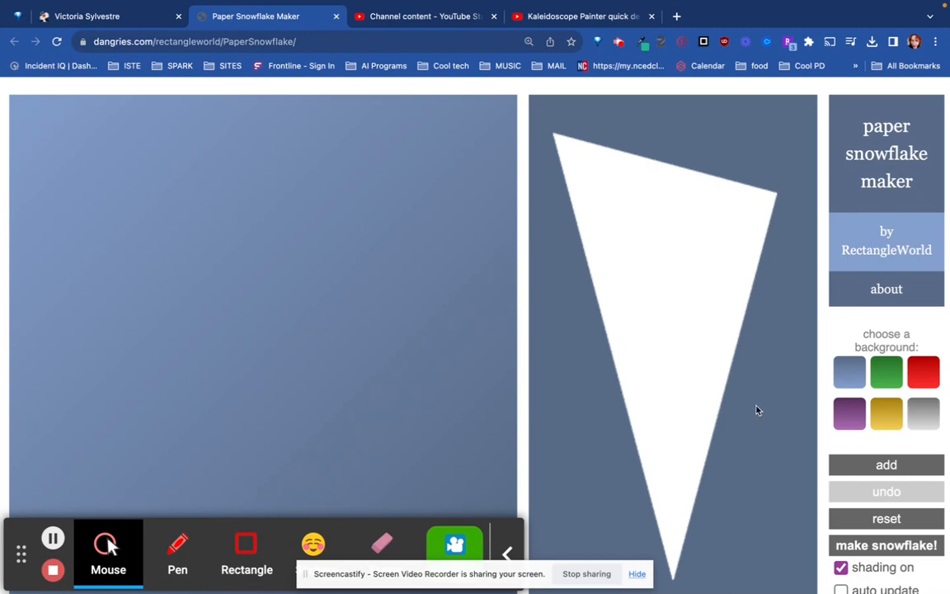
pyautogui.hotkey('ctrl', '-')
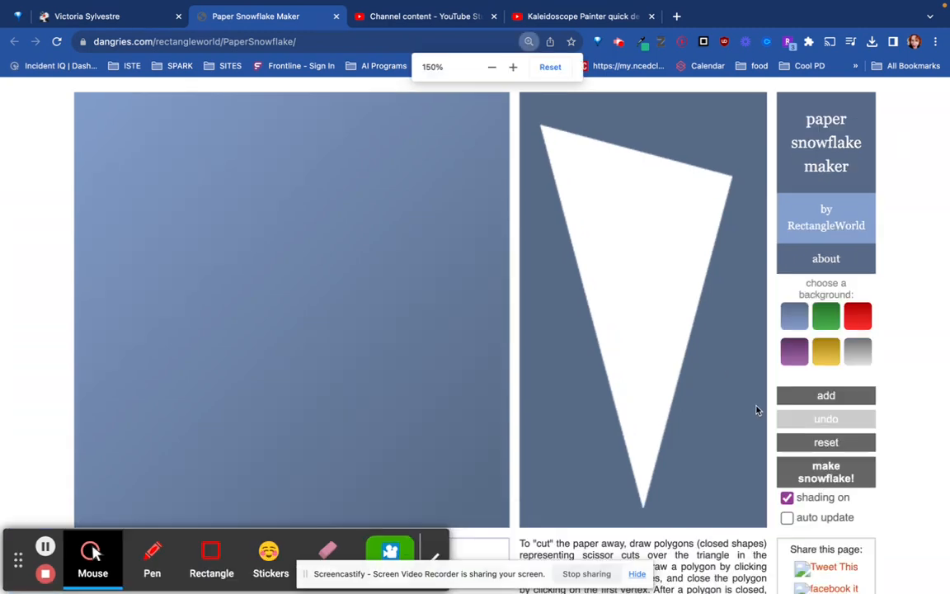
pyautogui.hotkey('ctrl', '-')
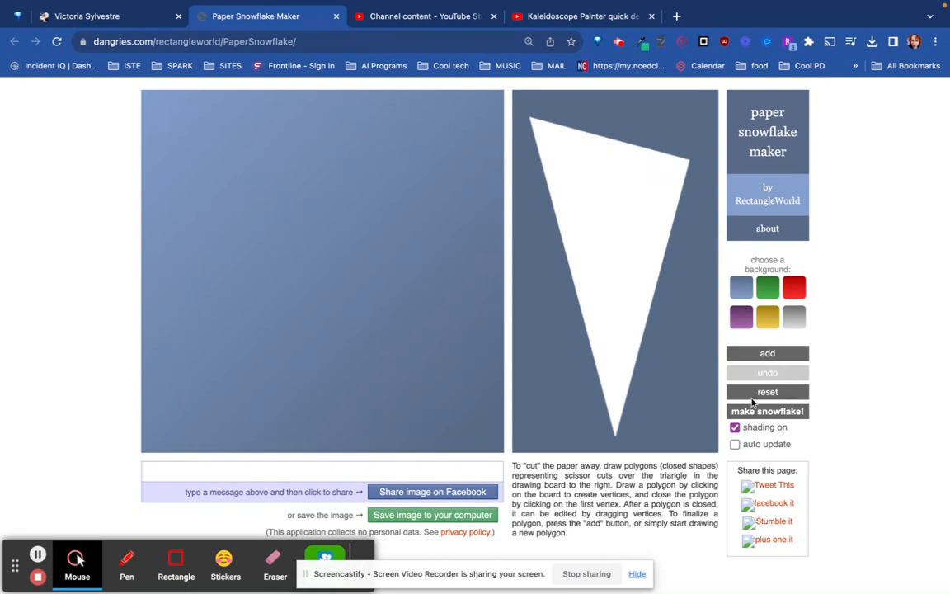
# With auto update off, cut a four-sided diagonal strip from the paper triangle's upper edge to its right edge
pyautogui.click(735, 445)
pyautogui.click(735, 444)
pyautogui.click(601, 141)
pyautogui.click(679, 199)
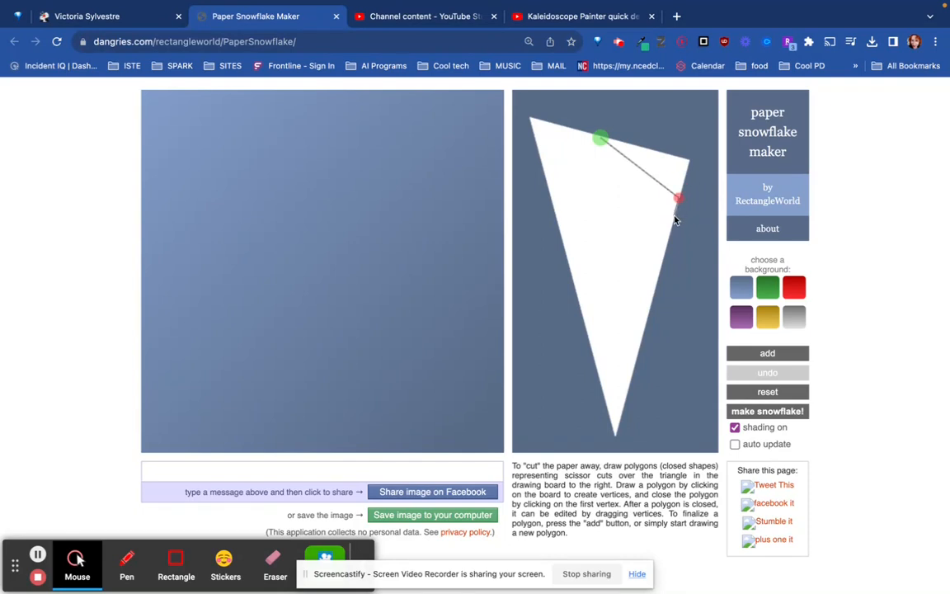
pyautogui.click(674, 217)
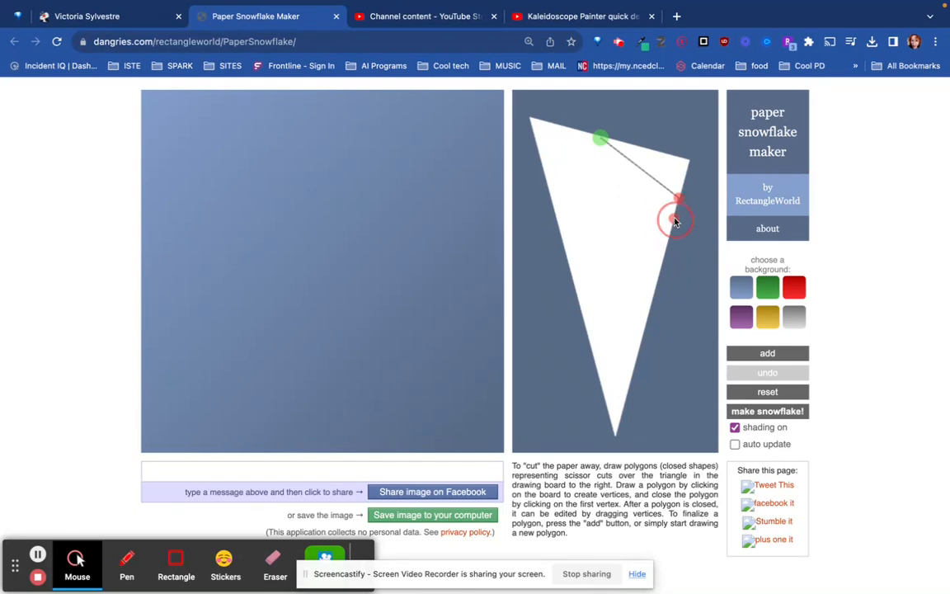
pyautogui.click(547, 122)
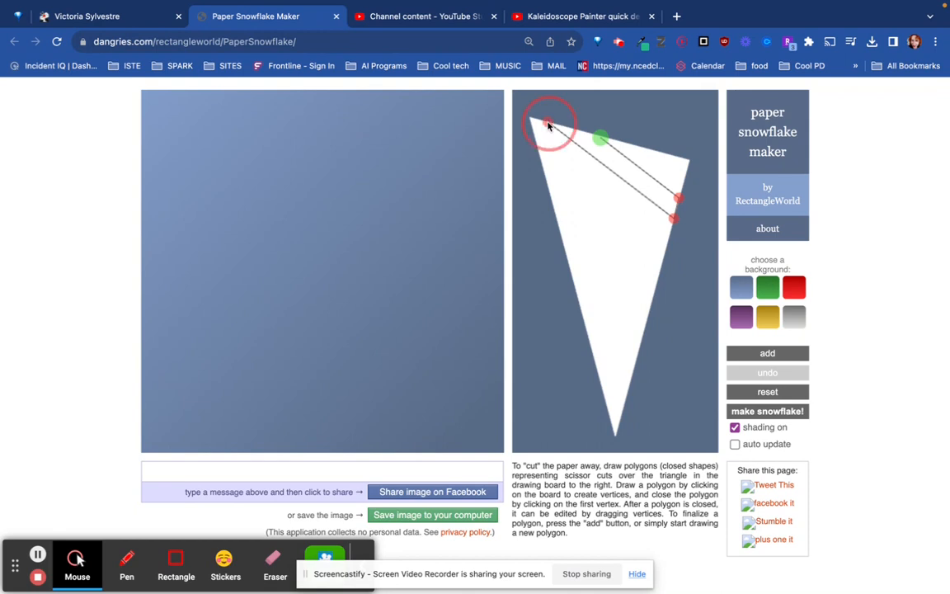
pyautogui.click(602, 138)
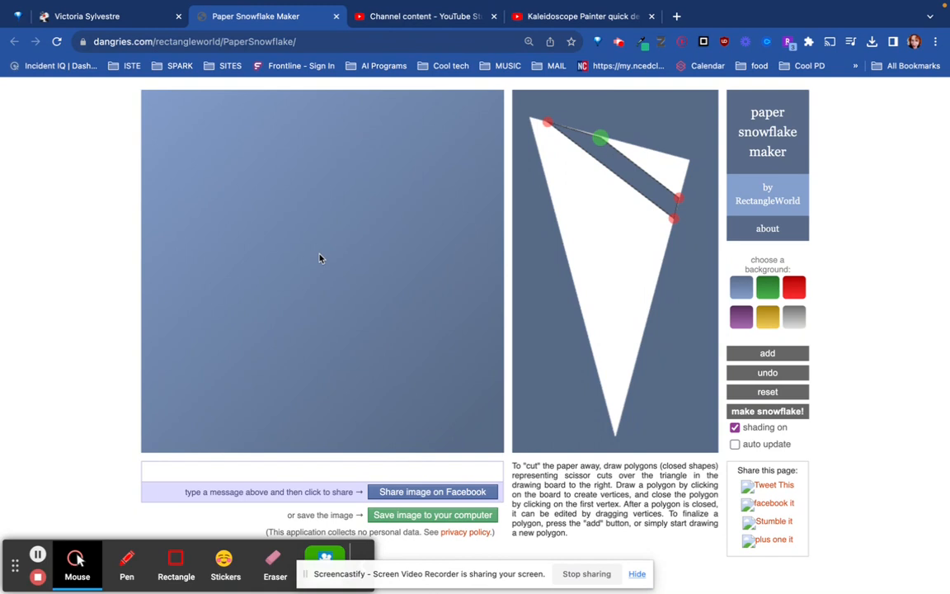
# Turn on auto update and cut a thin four-sided sliver beside the triangle's upper-right corner
pyautogui.click(735, 446)
pyautogui.click(635, 146)
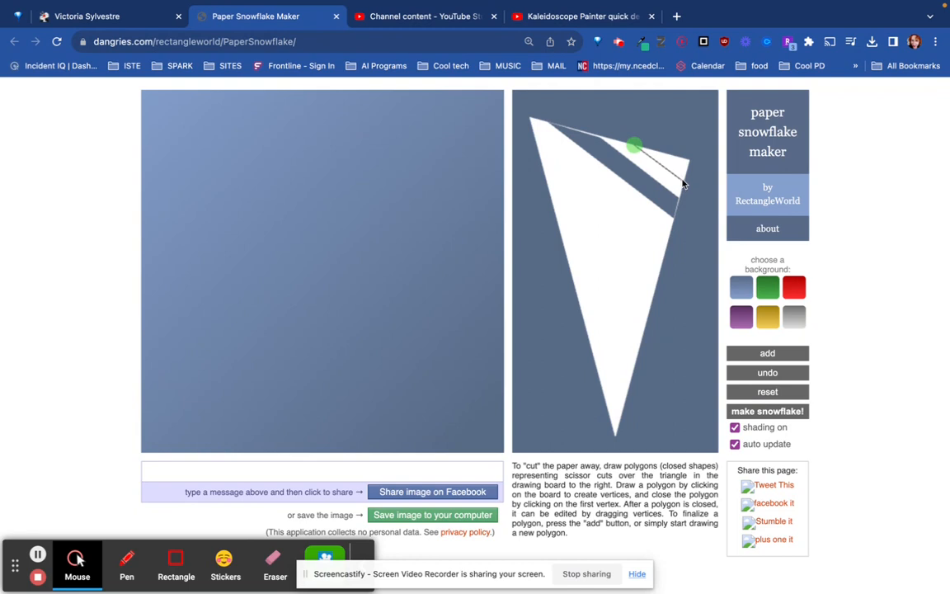
pyautogui.click(680, 180)
pyautogui.click(686, 169)
pyautogui.click(660, 153)
pyautogui.click(633, 146)
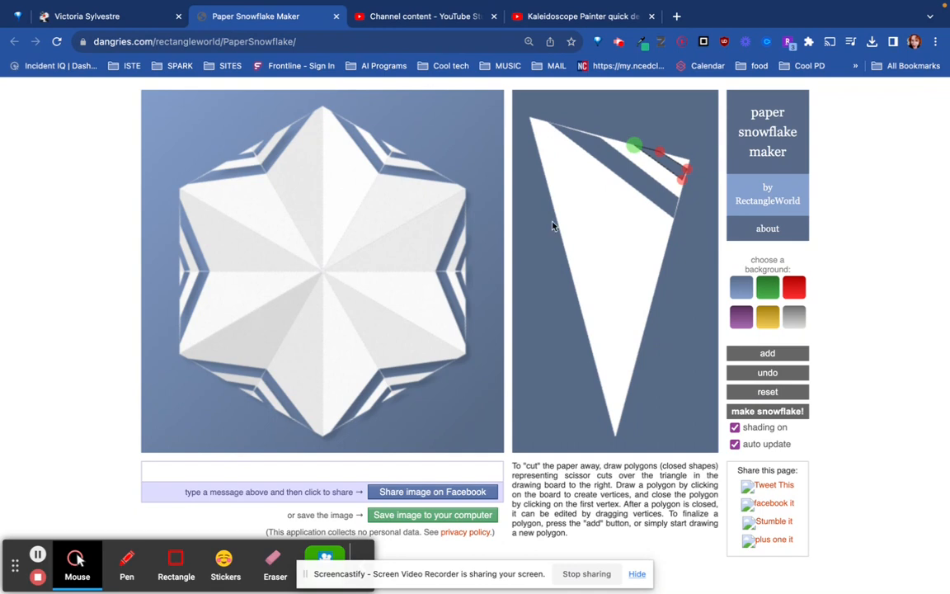
# Cut a small triangular notch and a longer one below it into the triangle's left edge near the upper-left corner
pyautogui.click(535, 140)
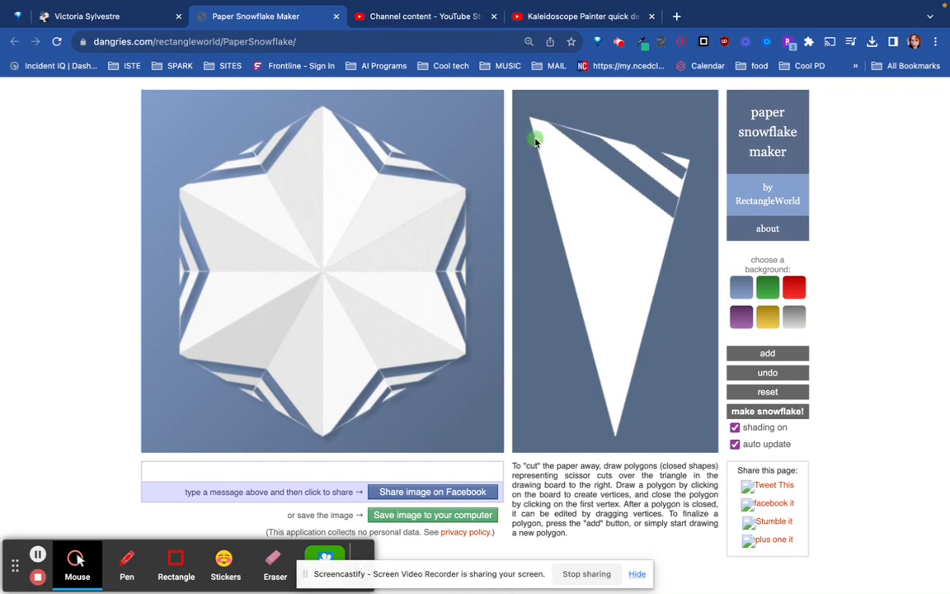
pyautogui.click(556, 149)
pyautogui.click(541, 160)
pyautogui.click(535, 141)
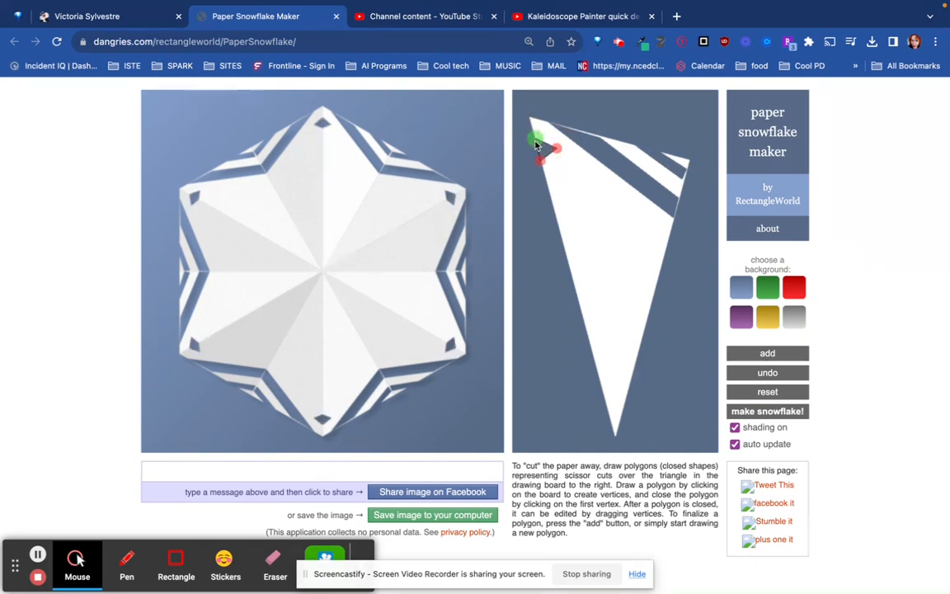
pyautogui.click(546, 181)
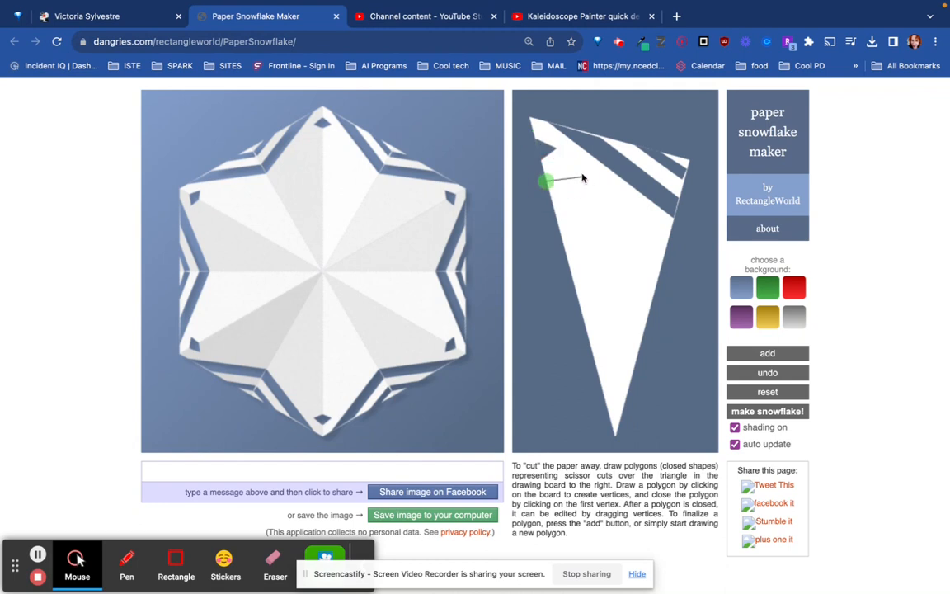
pyautogui.click(594, 177)
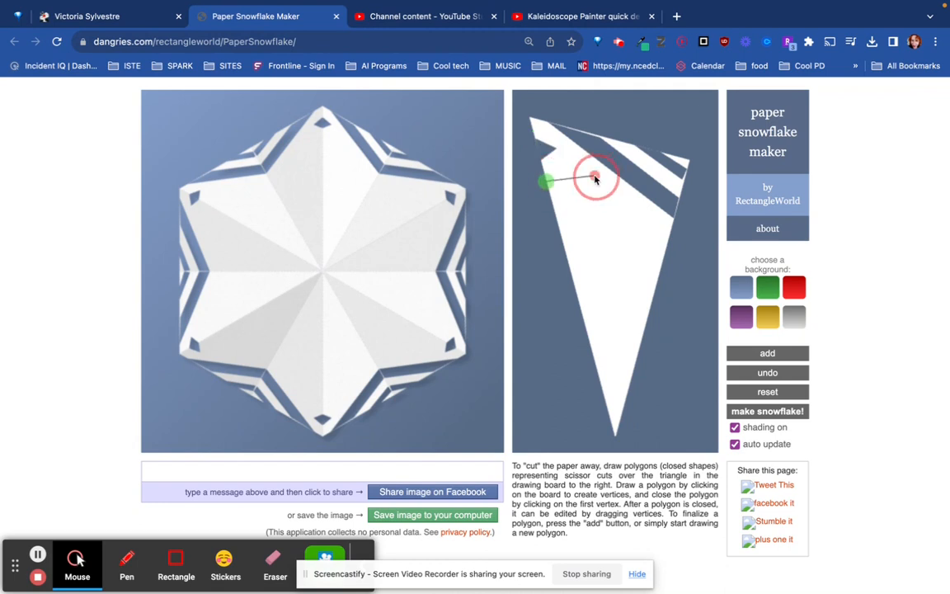
pyautogui.click(550, 196)
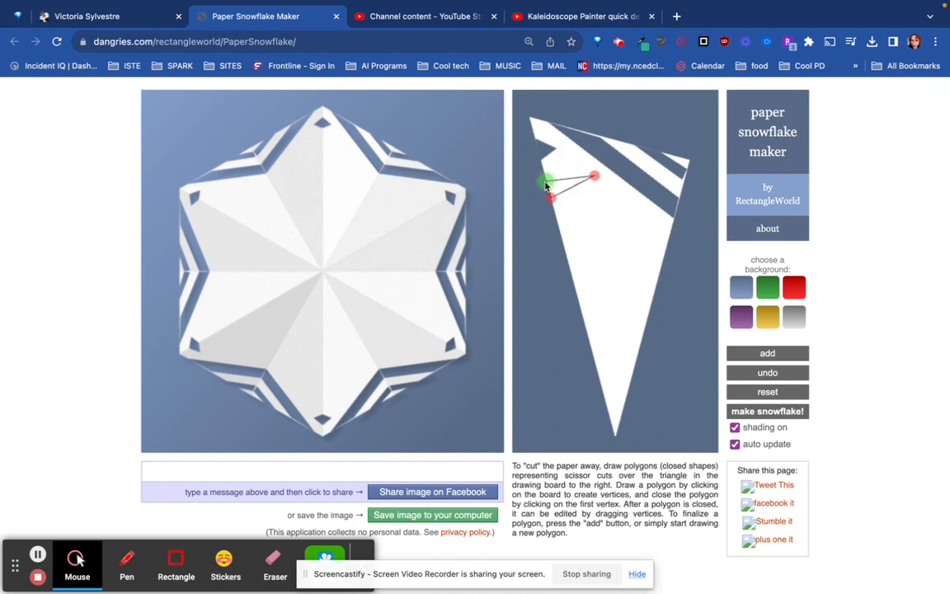
# Cut a narrow four-sided slit into the left edge between the two triangular notches
pyautogui.click(544, 170)
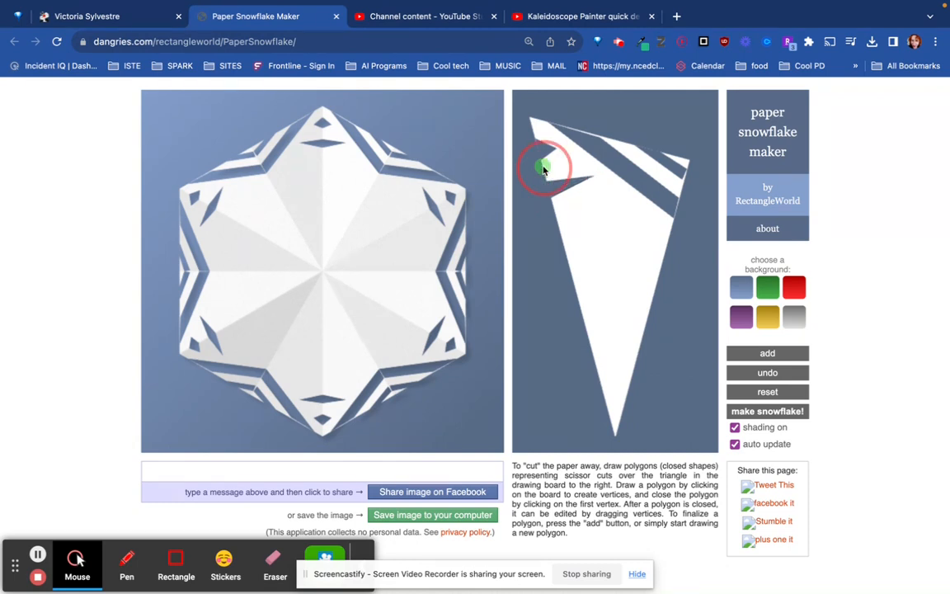
pyautogui.click(578, 156)
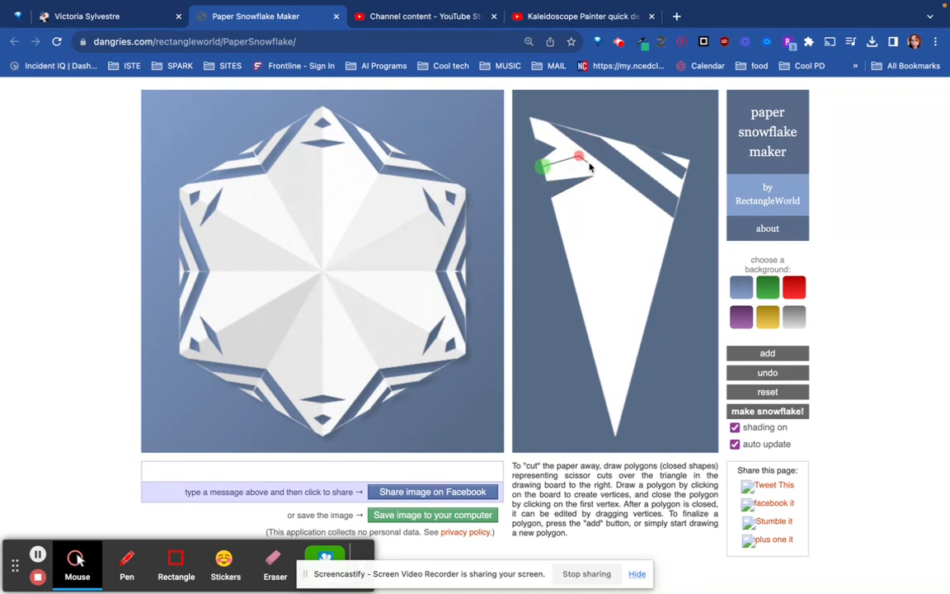
pyautogui.click(588, 164)
pyautogui.click(542, 170)
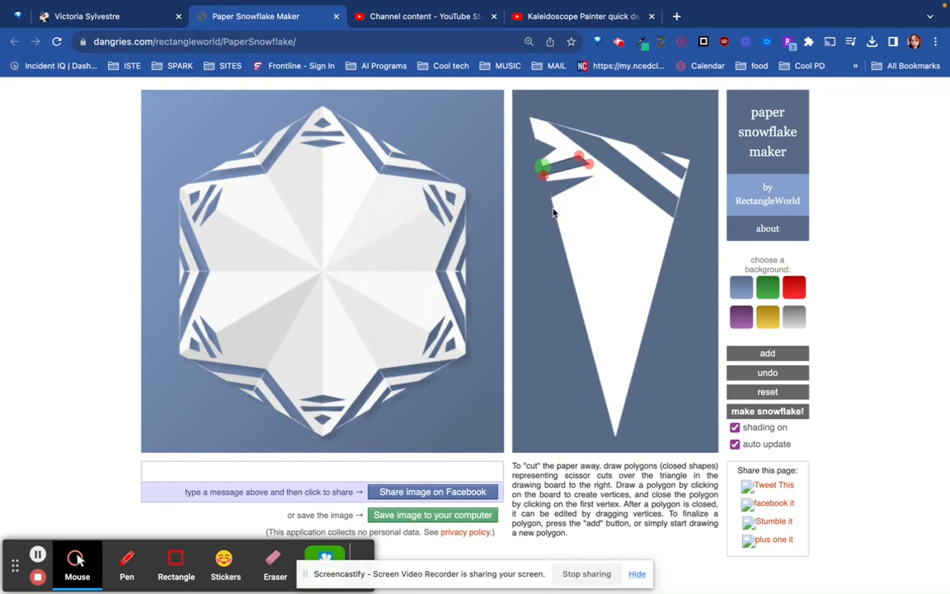
# Cut a large triangular notch into the left edge below the narrow slits, reaching inward toward the diagonal strip
pyautogui.click(553, 208)
pyautogui.click(609, 179)
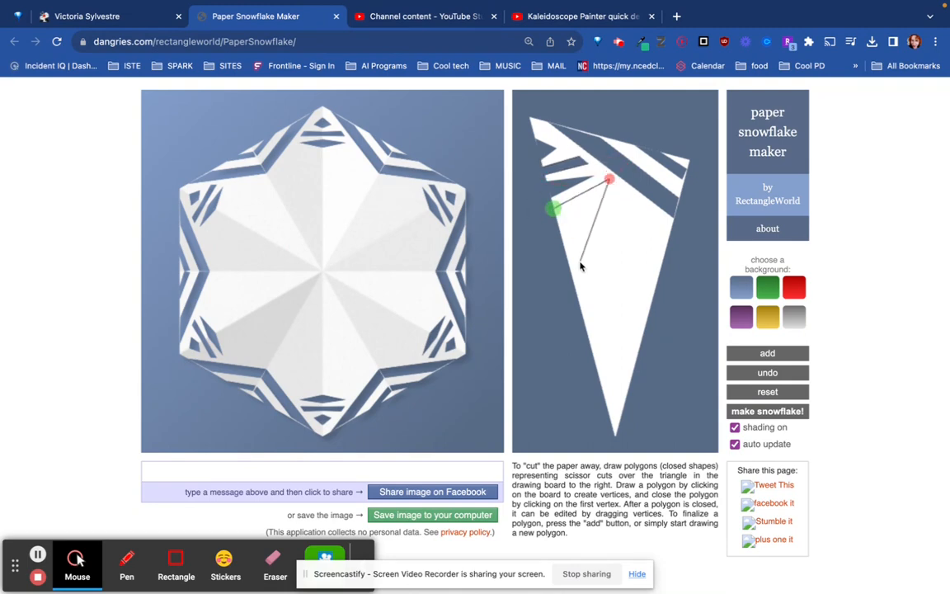
pyautogui.click(572, 276)
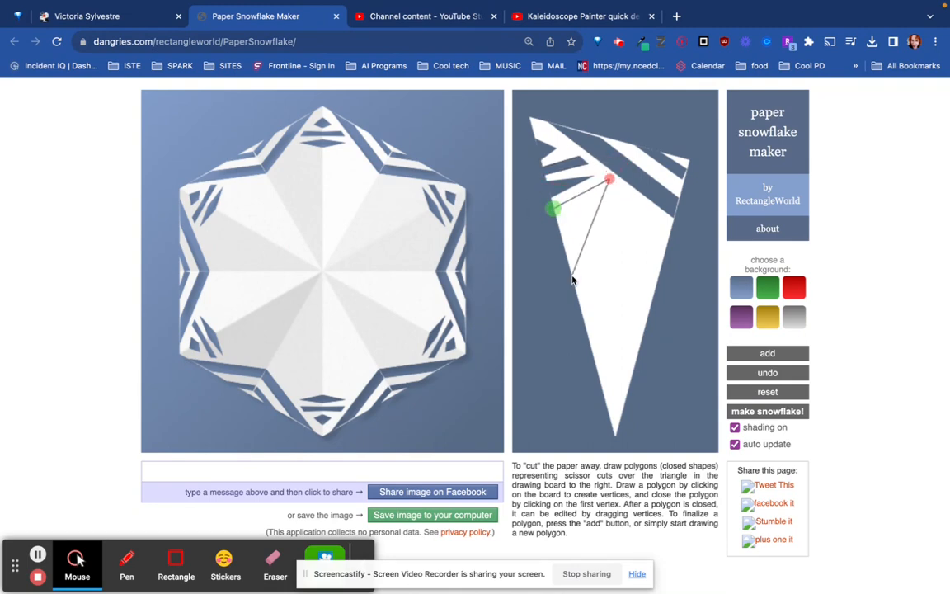
pyautogui.click(553, 211)
# Cut a large four-sided opening into the triangle's right edge just below the diagonal strip
pyautogui.click(619, 197)
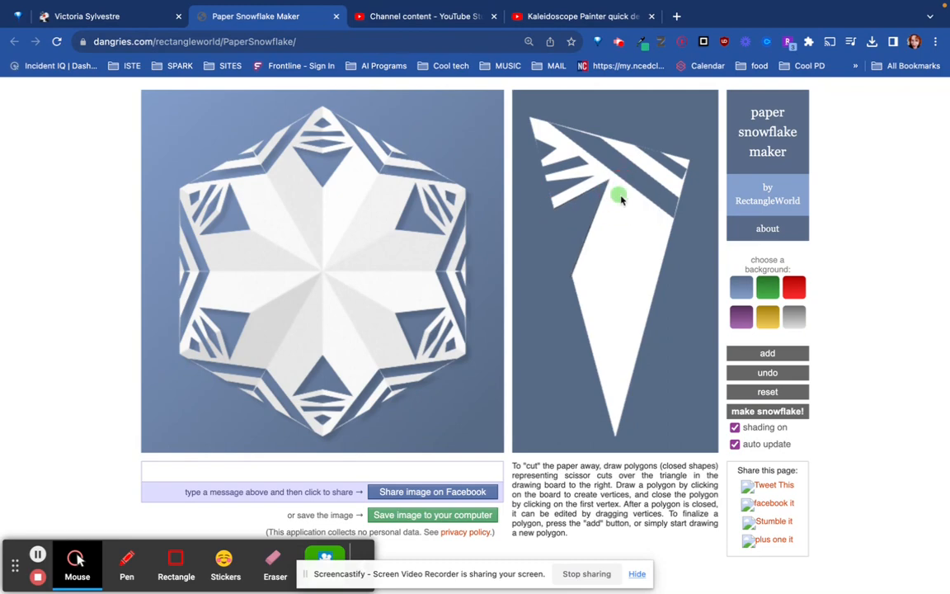
pyautogui.click(670, 233)
pyautogui.click(656, 277)
pyautogui.click(595, 242)
pyautogui.click(619, 197)
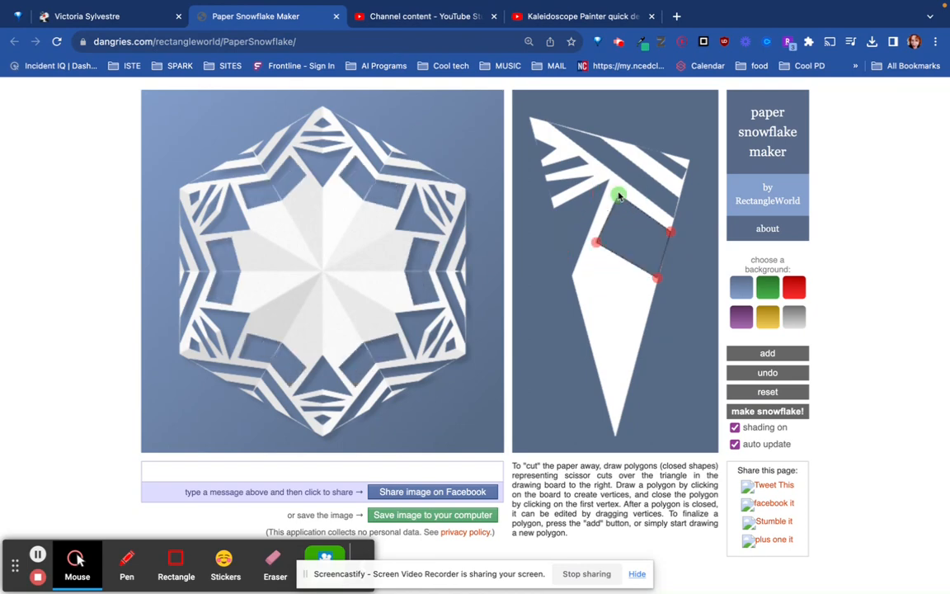
# Cut a small triangular notch into the left edge near the triangle's lower tip
pyautogui.click(599, 381)
pyautogui.click(623, 375)
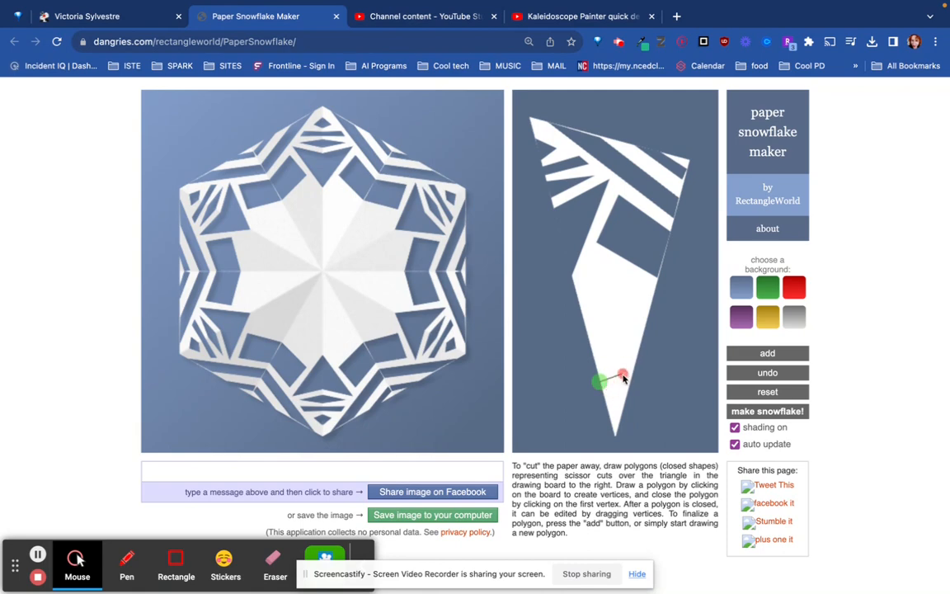
pyautogui.click(606, 400)
pyautogui.click(600, 382)
# Cut a four-sided diagonal wedge into the lower right edge, tapering up toward the left edge
pyautogui.click(642, 333)
pyautogui.click(594, 296)
pyautogui.click(593, 309)
pyautogui.click(637, 361)
pyautogui.click(642, 334)
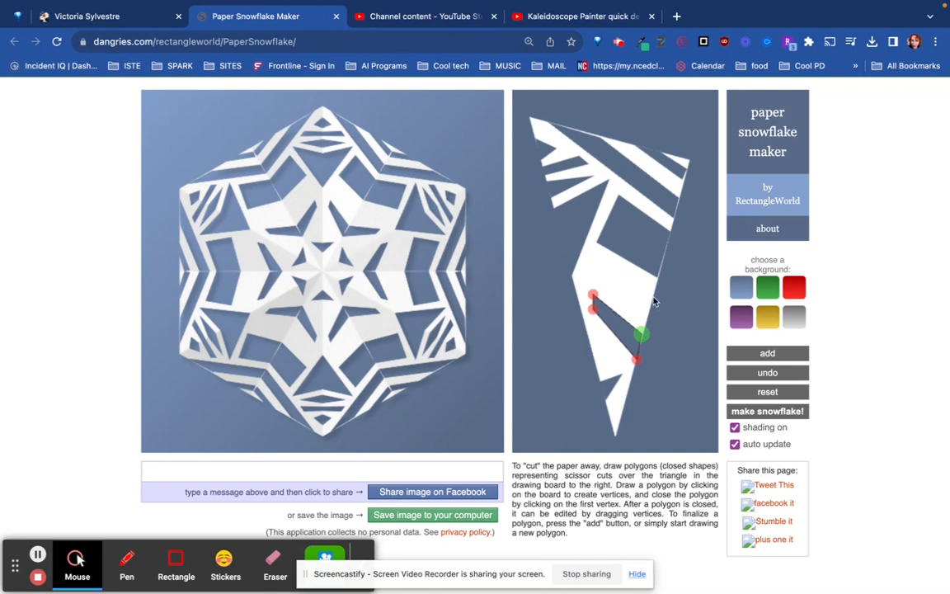
# Try the green, blue, purple, gold and gray backgrounds, and set the snowflake's background to red
pyautogui.click(796, 287)
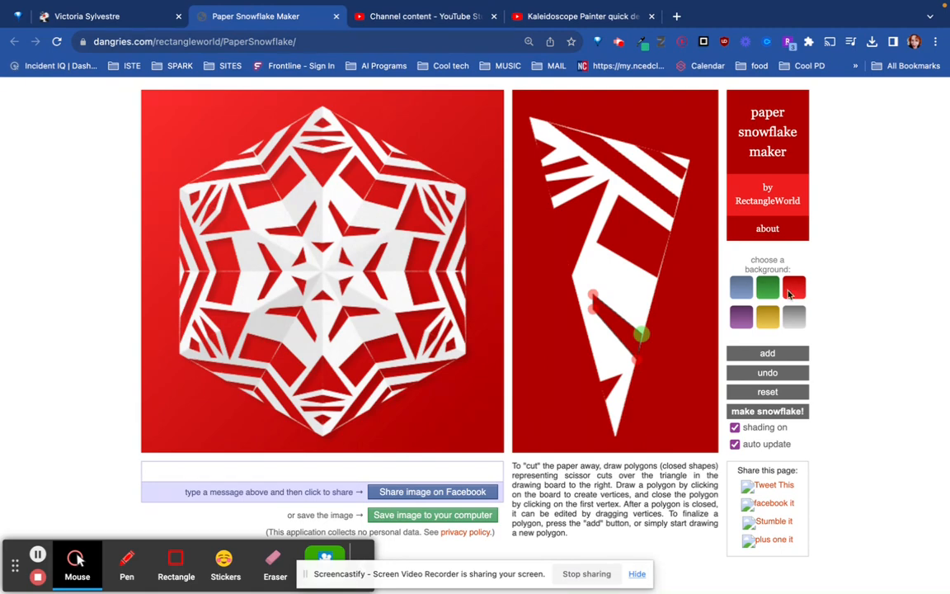
pyautogui.click(767, 287)
pyautogui.click(741, 289)
pyautogui.click(741, 317)
pyautogui.click(767, 317)
pyautogui.click(791, 320)
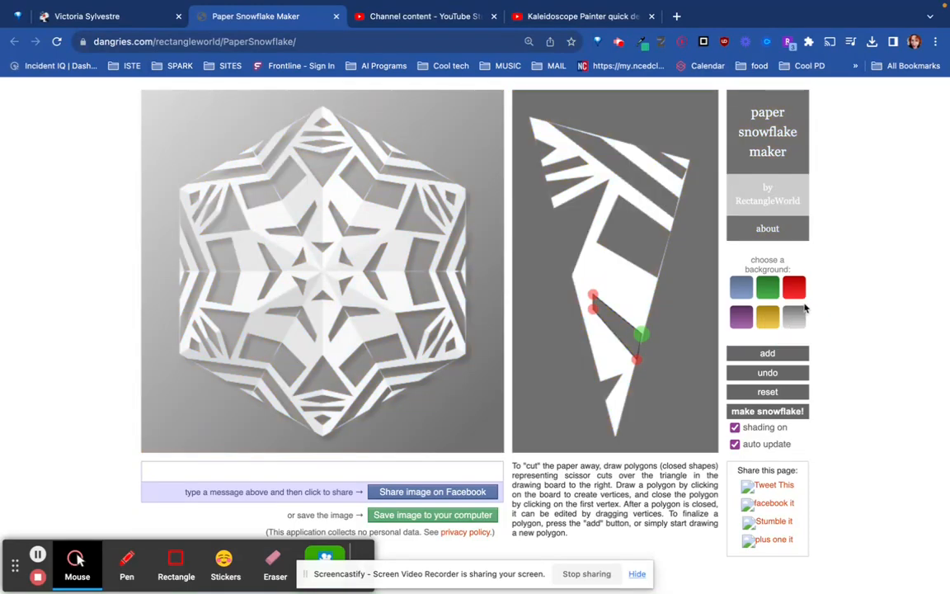
pyautogui.click(796, 288)
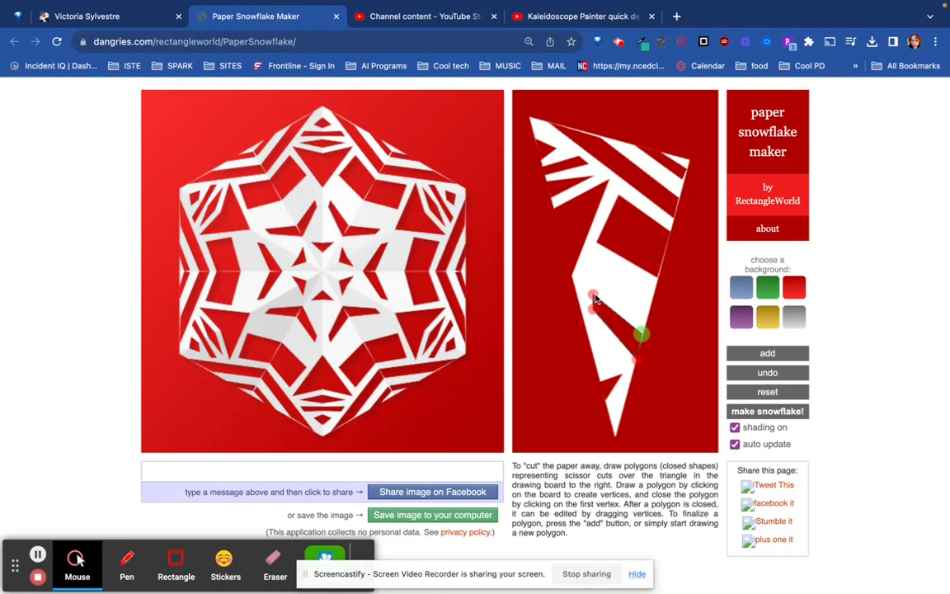
# Reshape the latest diagonal wedge by moving its two inner vertices up, one toward the right edge and one toward the left
pyautogui.moveTo(594, 296); pyautogui.dragTo(625, 286)
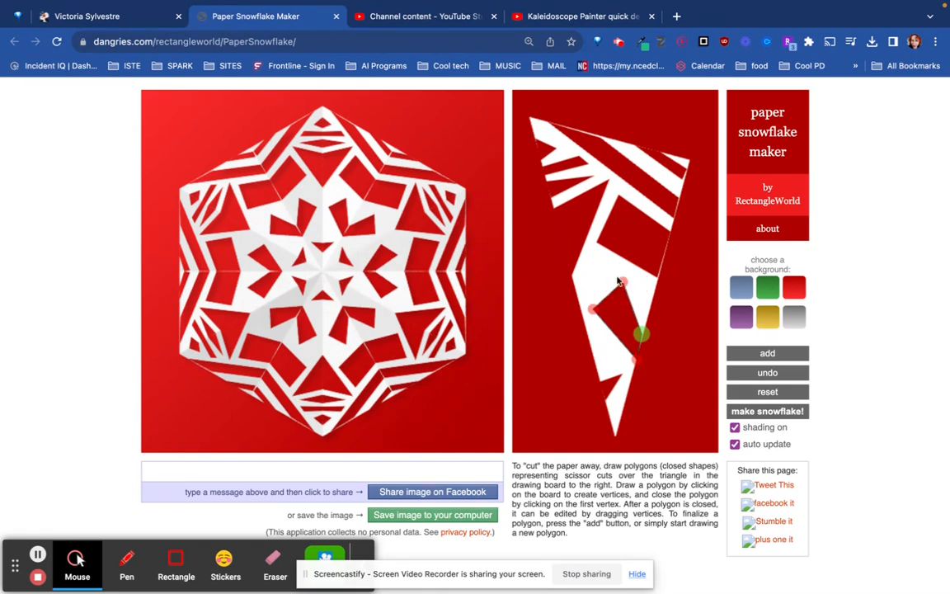
pyautogui.moveTo(593, 310); pyautogui.dragTo(582, 283)
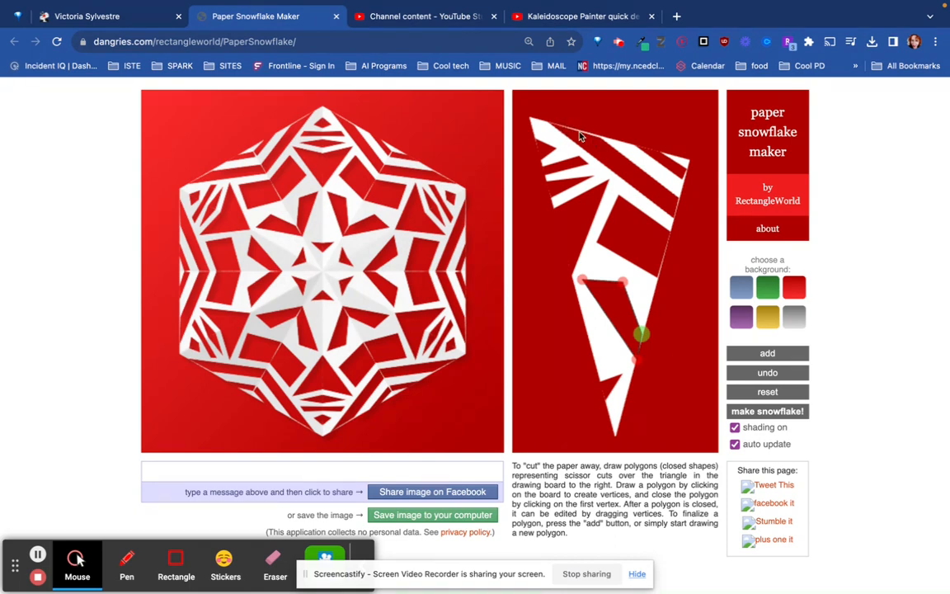
# Cut away the thin strip along the triangle's upper edge with a four-sided polygon from the edge's middle to near the left corner
pyautogui.click(620, 148)
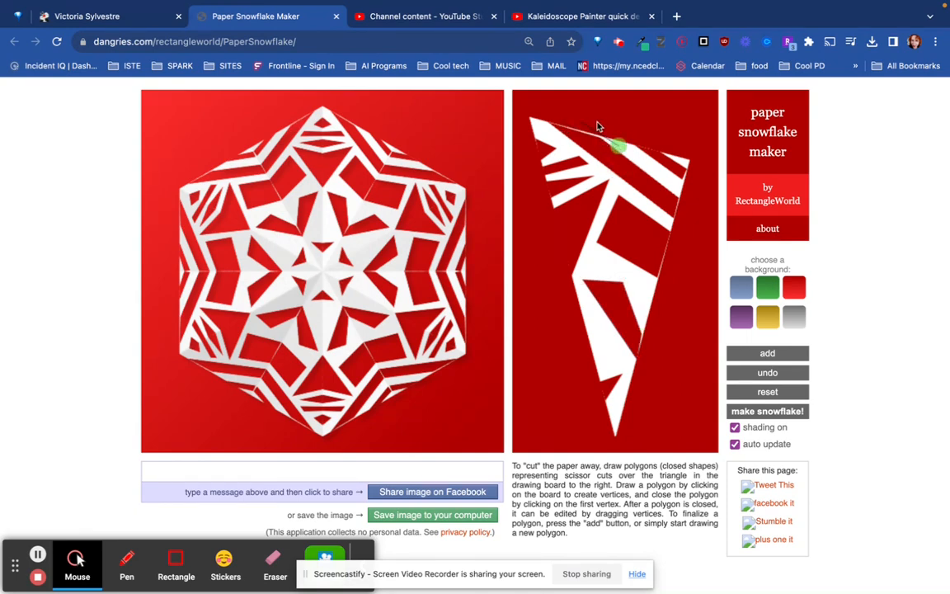
pyautogui.click(553, 117)
pyautogui.click(549, 123)
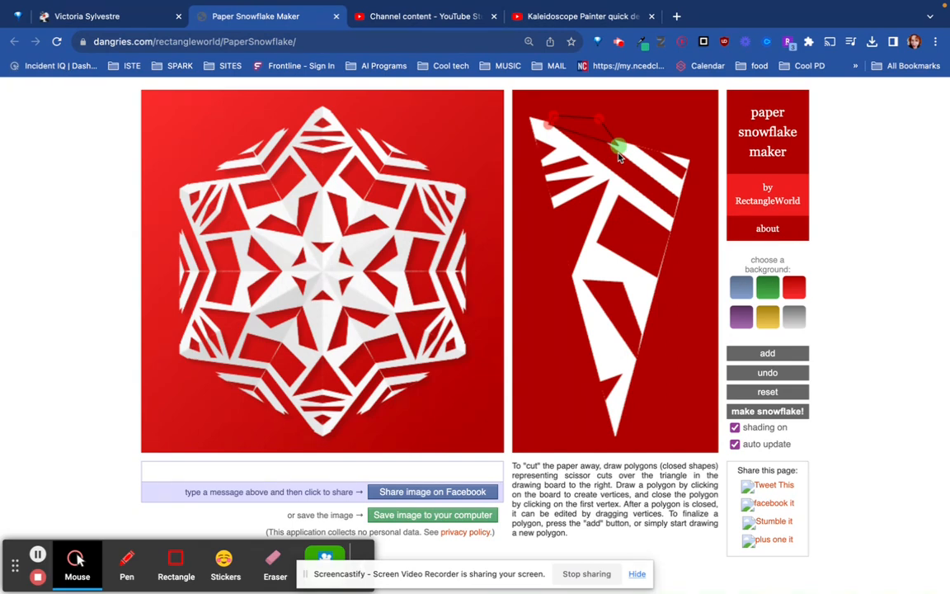
# Cut a small triangular notch across the paper triangle just above its lower tip
pyautogui.click(609, 423)
pyautogui.click(623, 415)
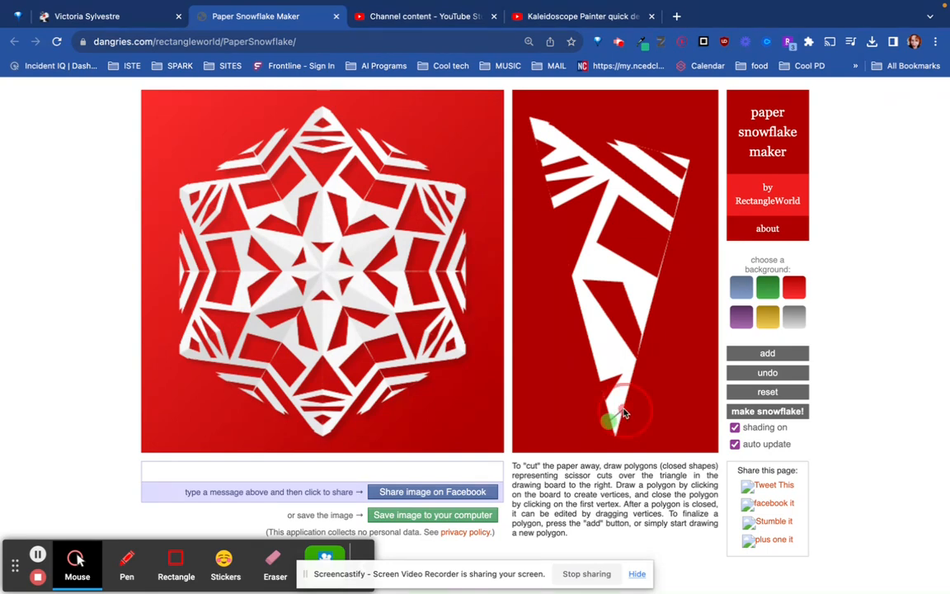
pyautogui.click(610, 423)
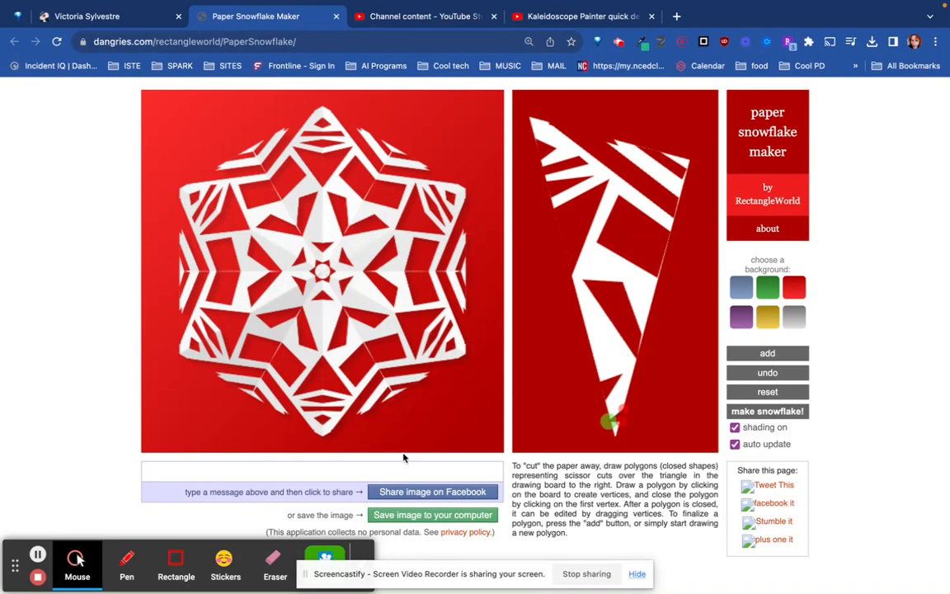
# Export the finished snowflake image and save it as snowflake1 in the Downloads folder
pyautogui.click(437, 516)
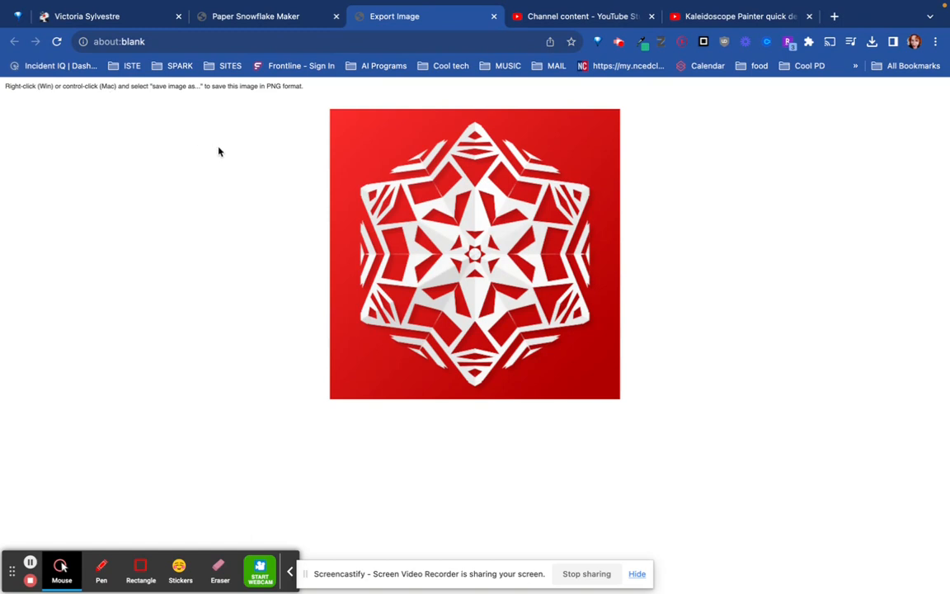
pyautogui.rightClick(453, 233)
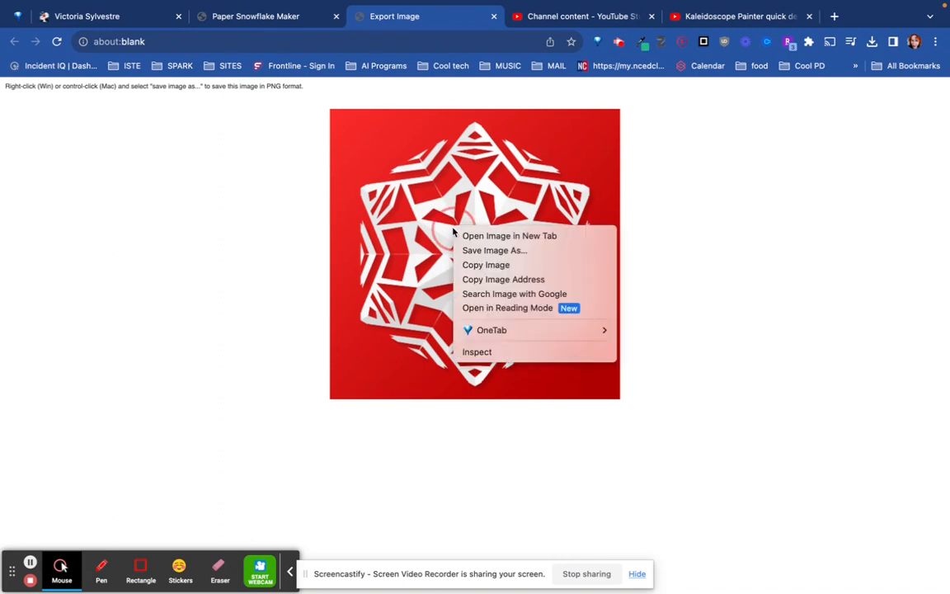
pyautogui.click(503, 251)
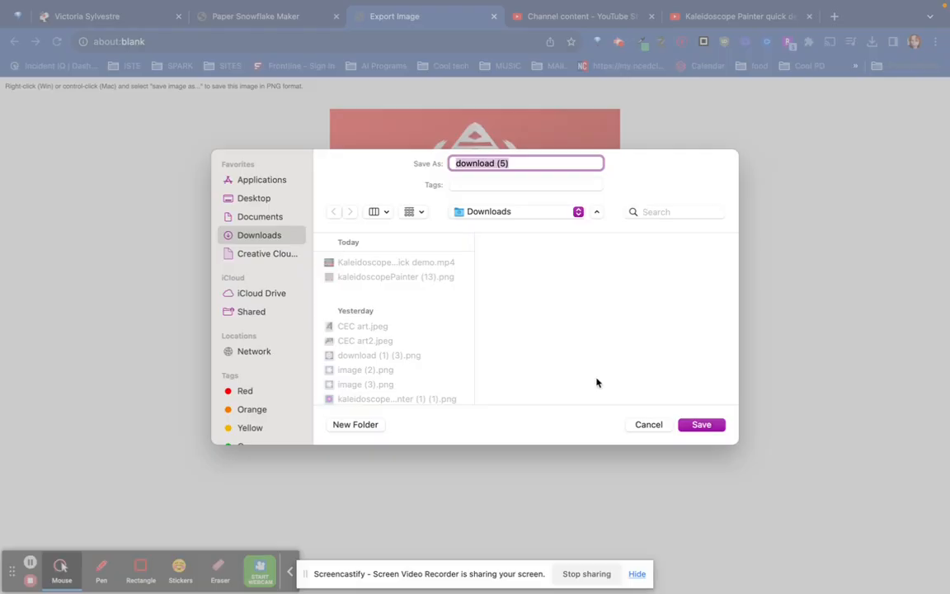
pyautogui.write('snoflake')
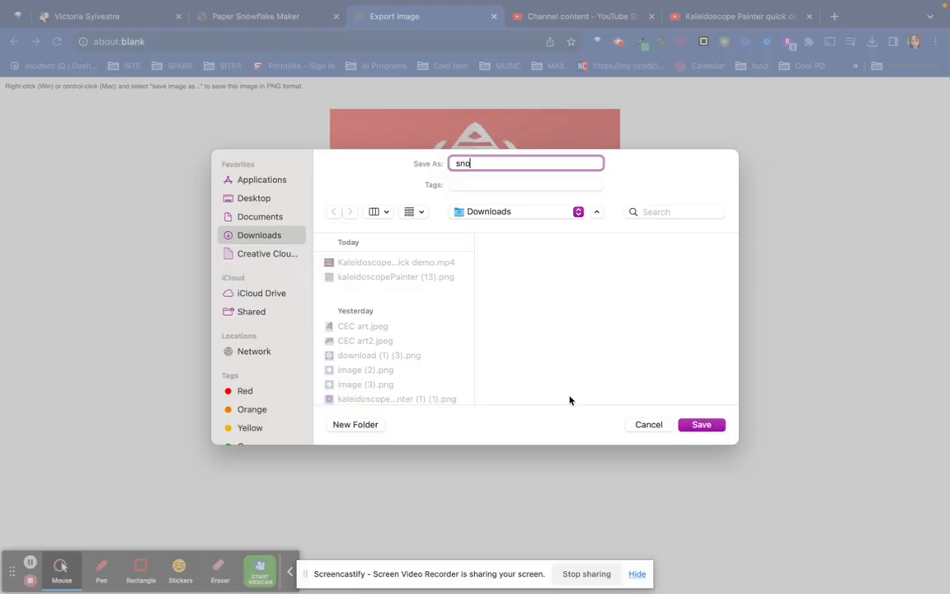
pyautogui.press('BackSpace')
pyautogui.press('BackSpace')
pyautogui.press('BackSpace')
pyautogui.press('BackSpace')
pyautogui.press('BackSpace')
pyautogui.write('wflake1')
pyautogui.click(540, 453)
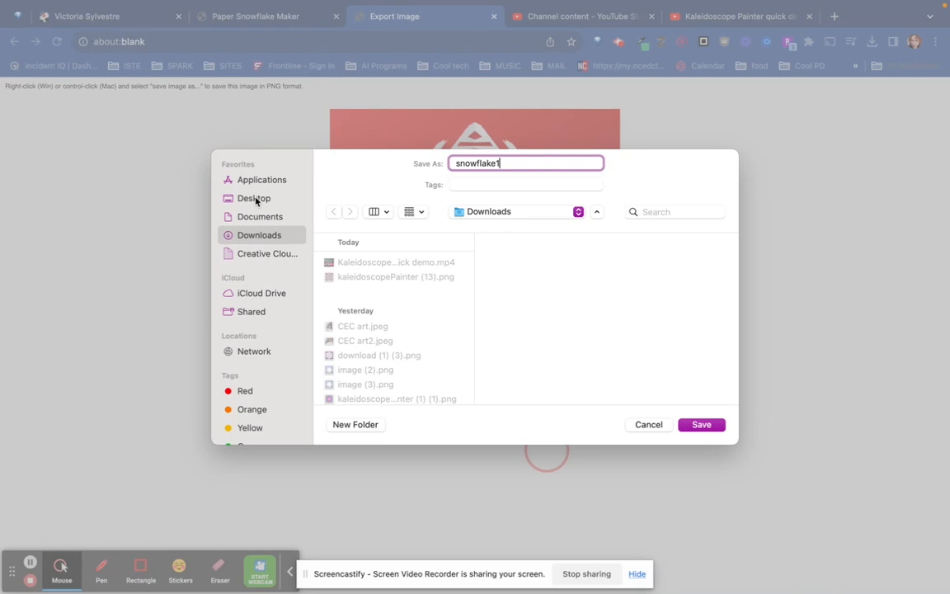
pyautogui.click(295, 139)
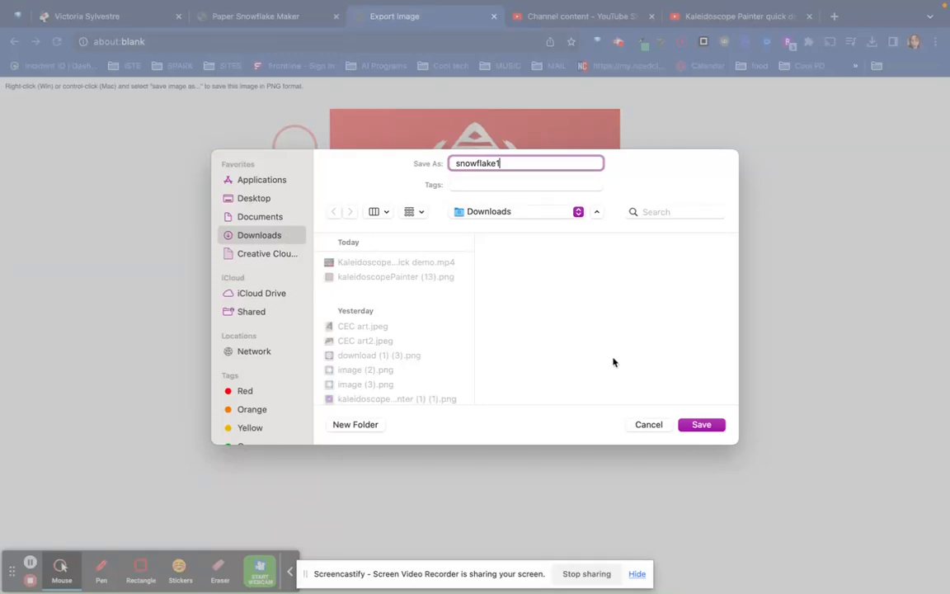
pyautogui.click(711, 426)
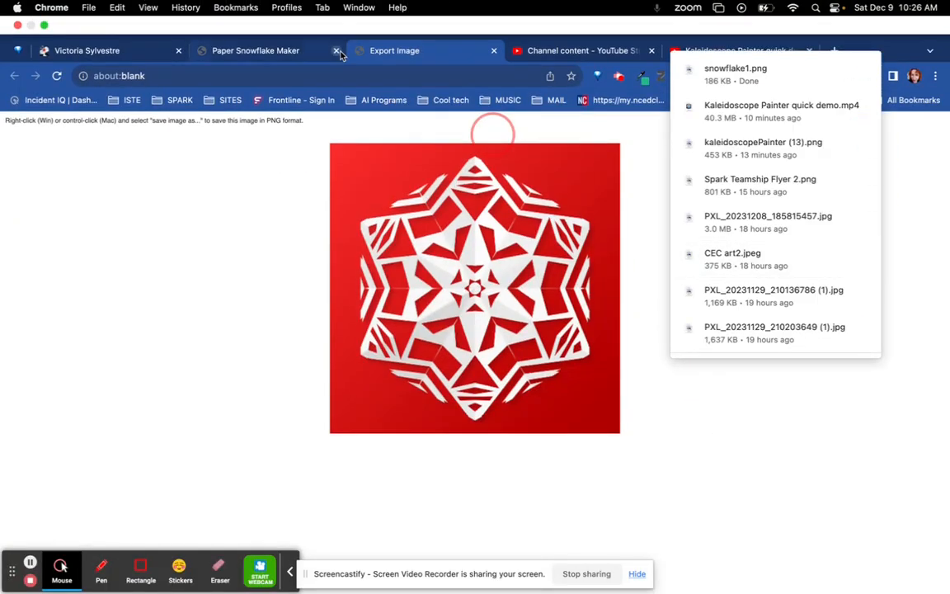
# Return to Paper Snowflake Maker, erase all cuts to start over, and set the background to purple
pyautogui.click(272, 16)
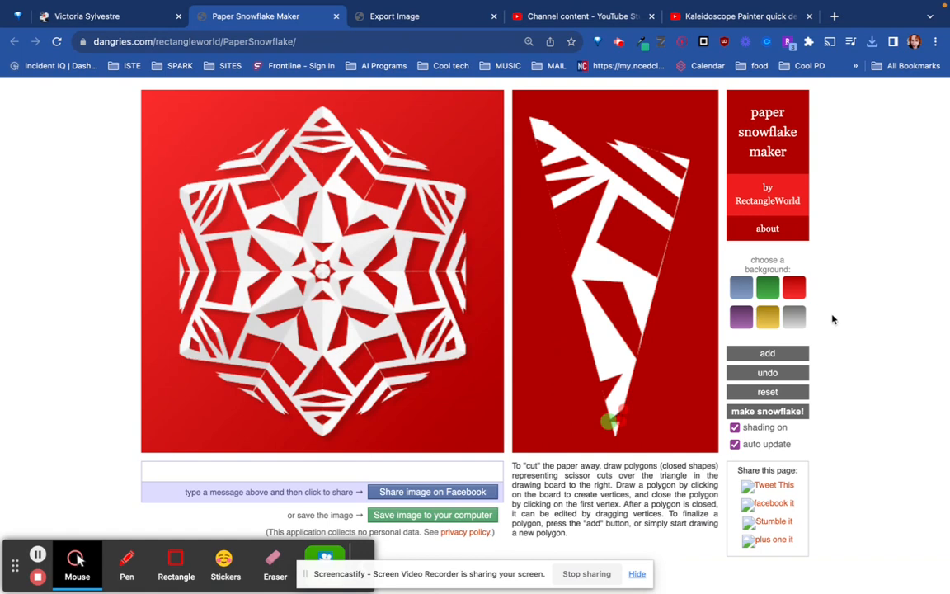
pyautogui.click(777, 396)
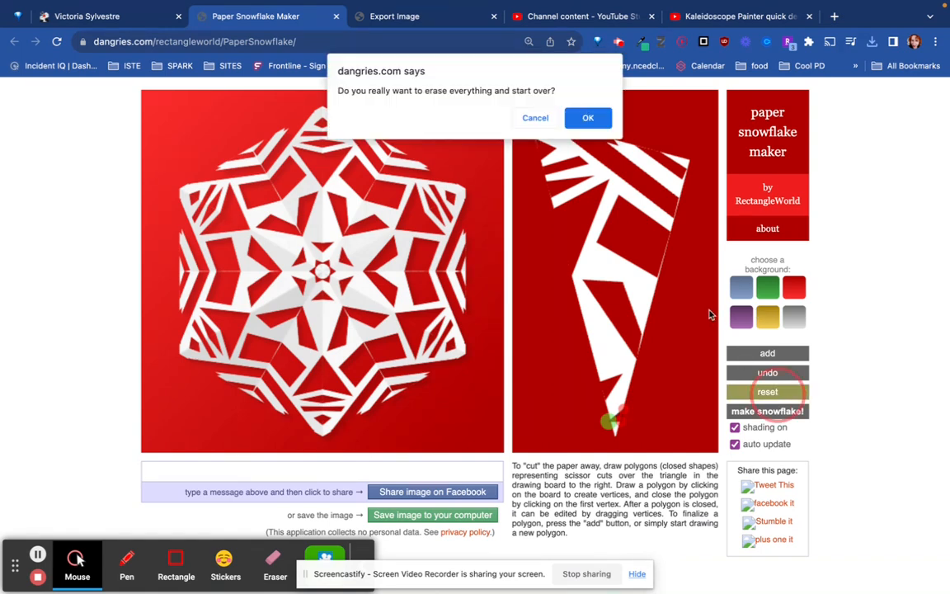
pyautogui.click(588, 120)
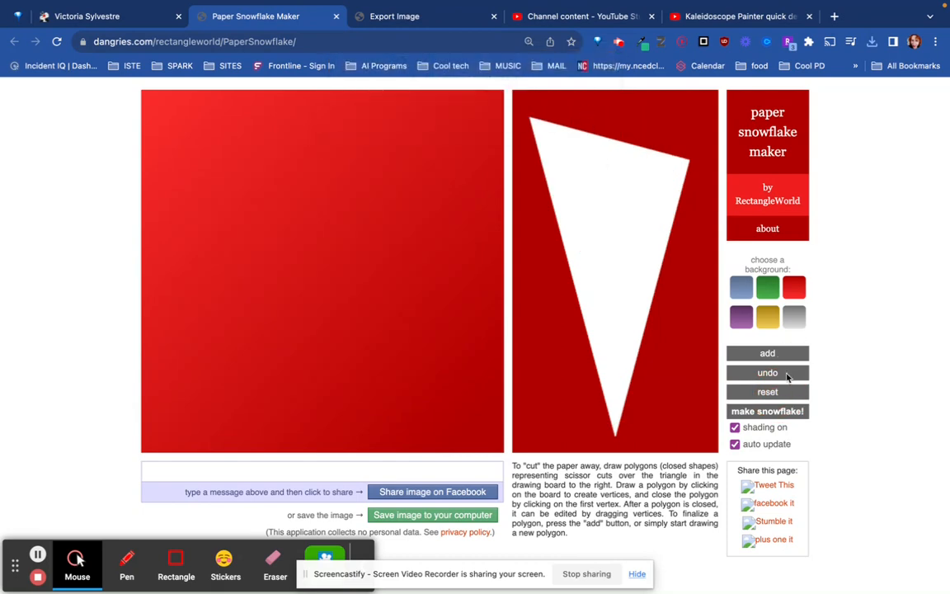
pyautogui.click(741, 316)
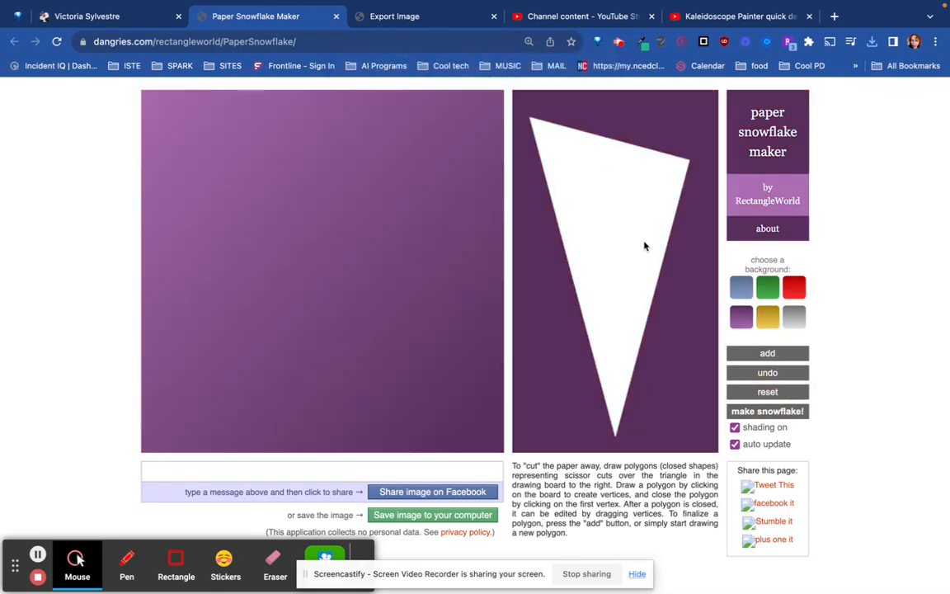
# Try cutting a deep triangular wedge down from the triangle's upper edge, and undo the cut
pyautogui.click(627, 144)
pyautogui.click(599, 286)
pyautogui.click(550, 124)
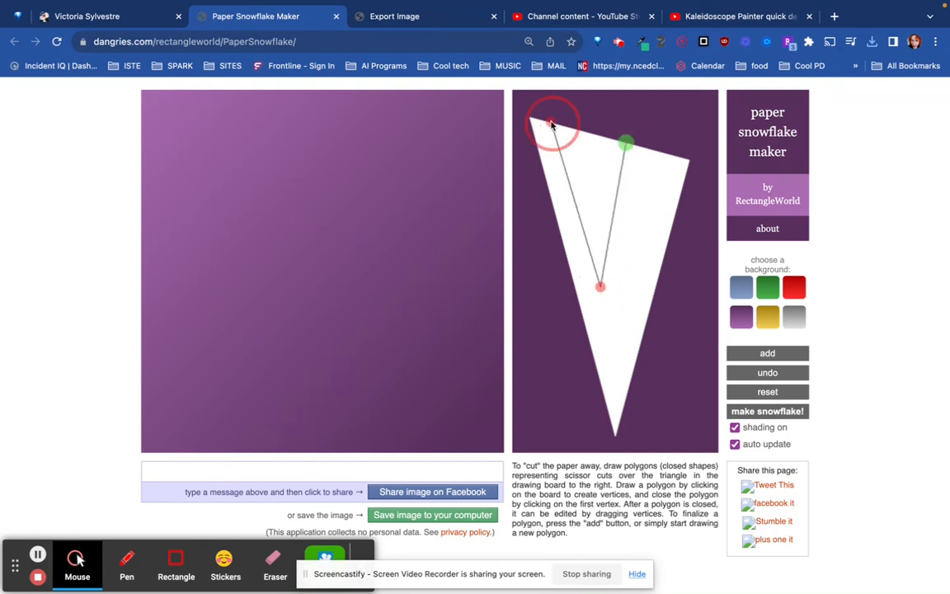
pyautogui.click(627, 144)
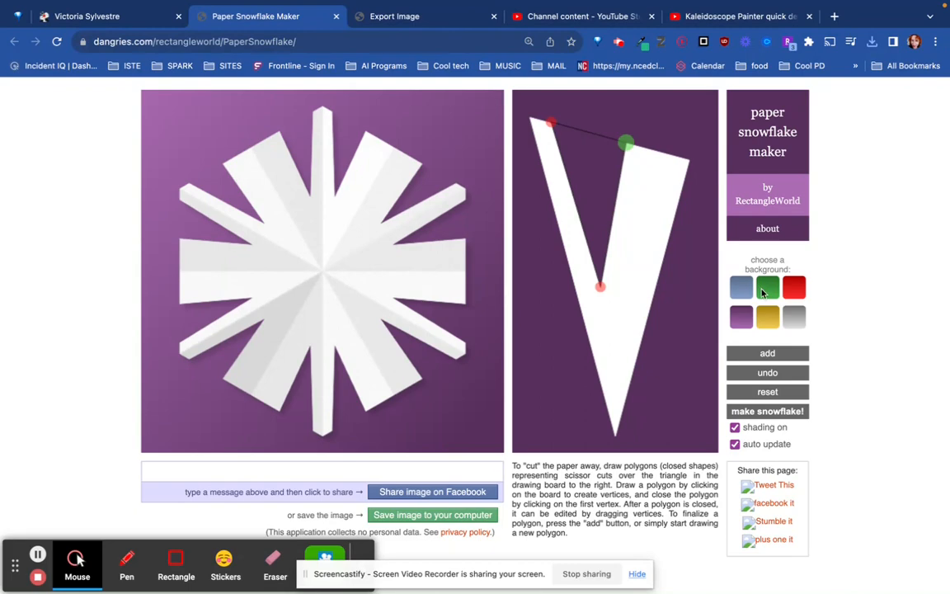
pyautogui.click(759, 375)
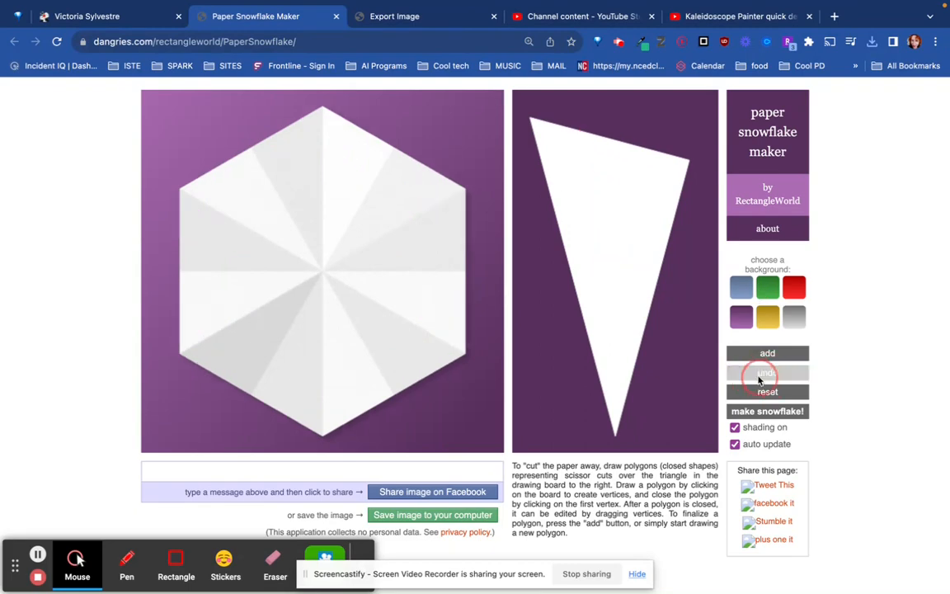